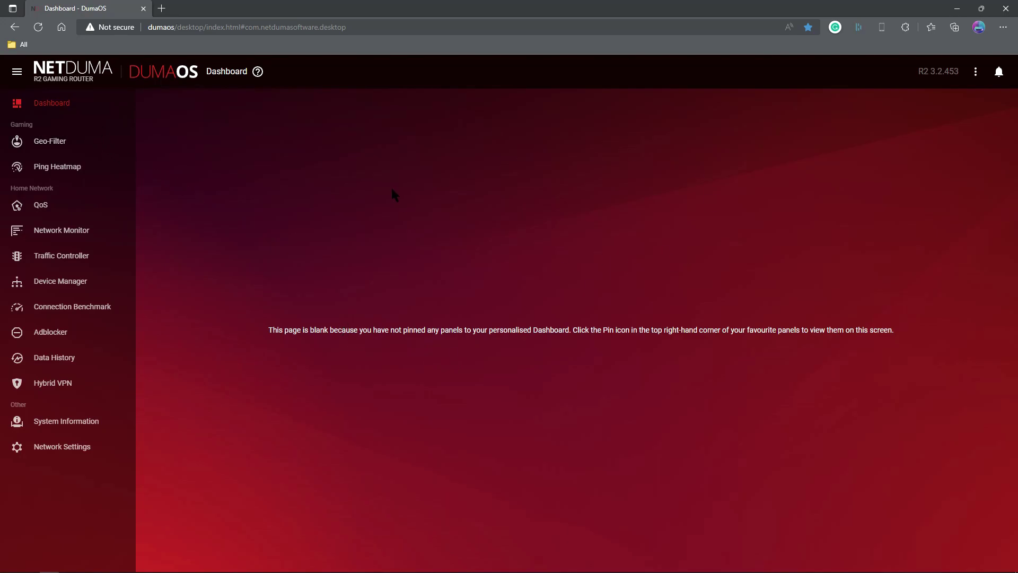
- Delete the XBOX-ONE-X console from the Geo-Filter page
click(64, 141)
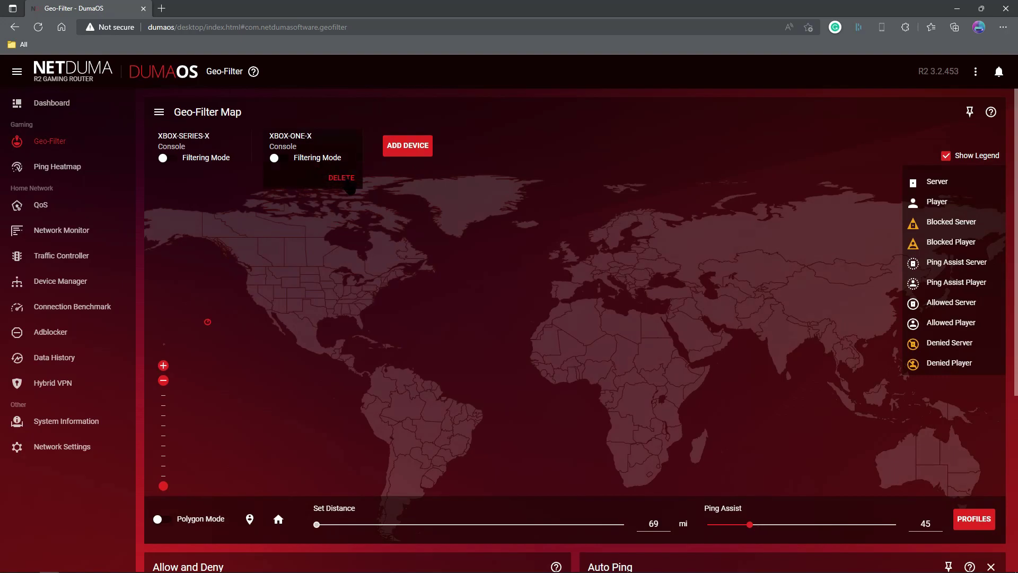
click(345, 178)
click(640, 354)
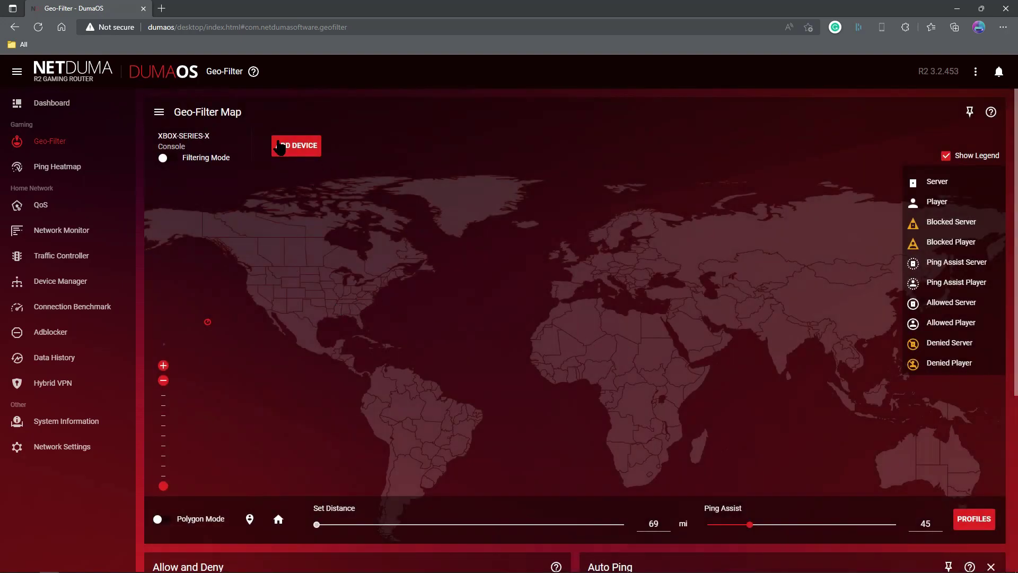
- Re-add XBOX-ONE-X to the Geo-Filter in manual mode with Filtering Mode off
click(296, 145)
click(565, 318)
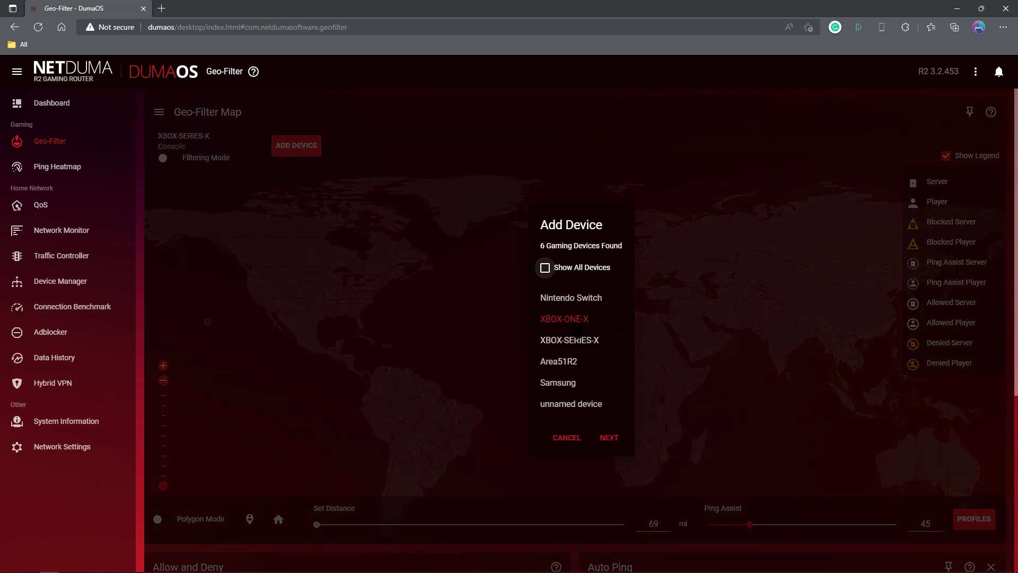
click(608, 437)
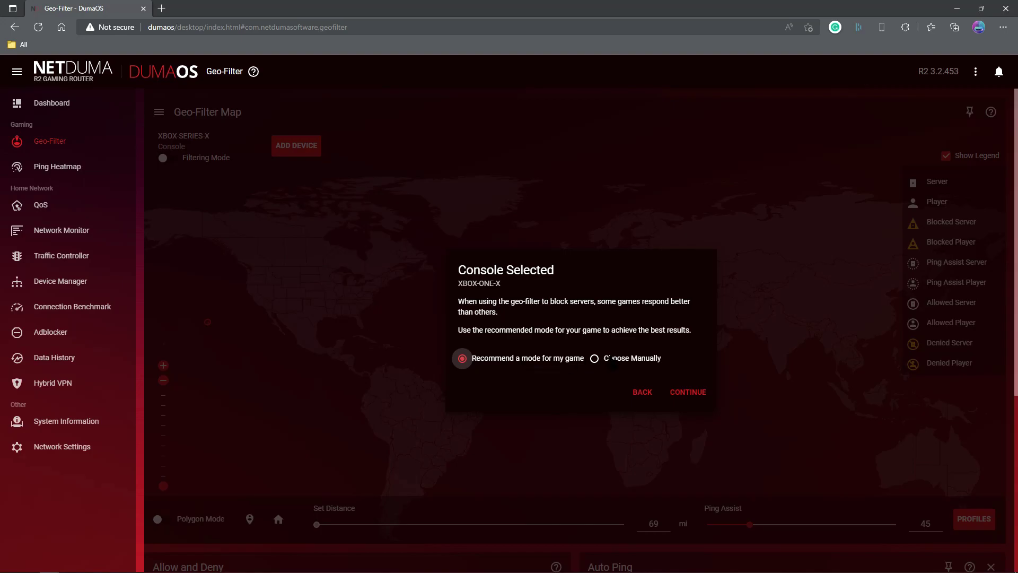
click(595, 360)
click(690, 393)
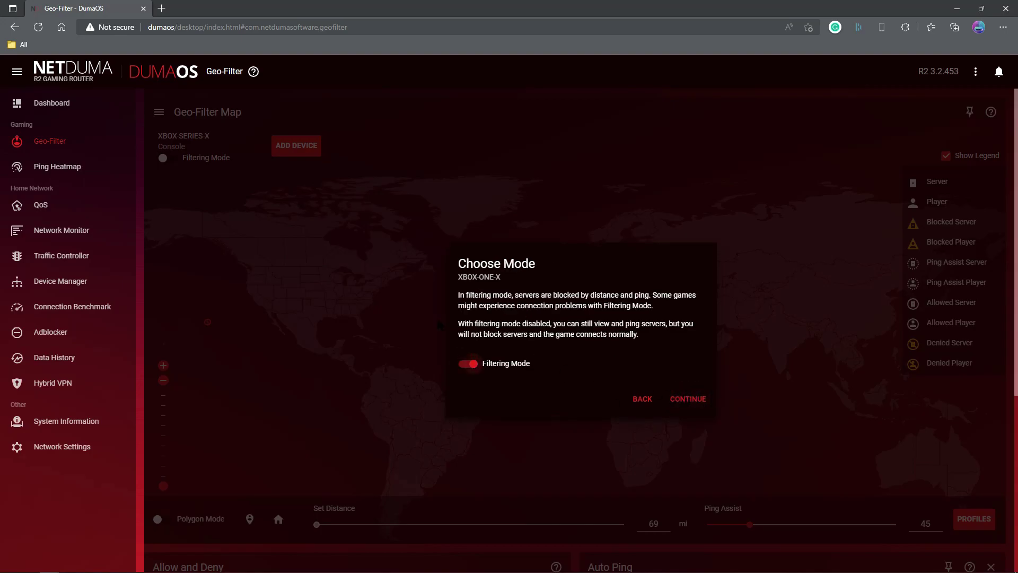
click(468, 371)
click(473, 372)
click(473, 372)
click(688, 399)
click(689, 377)
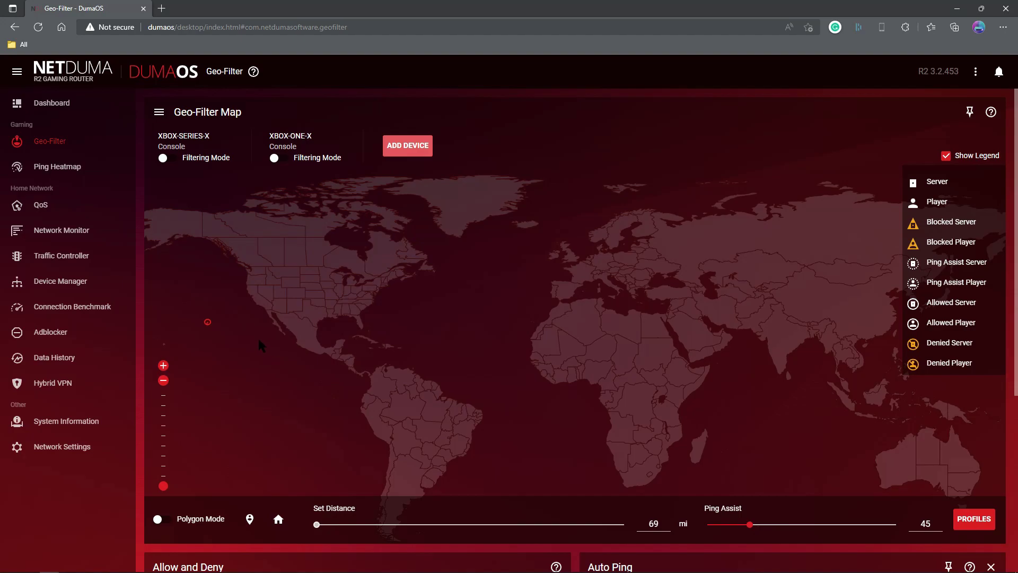
click(279, 520)
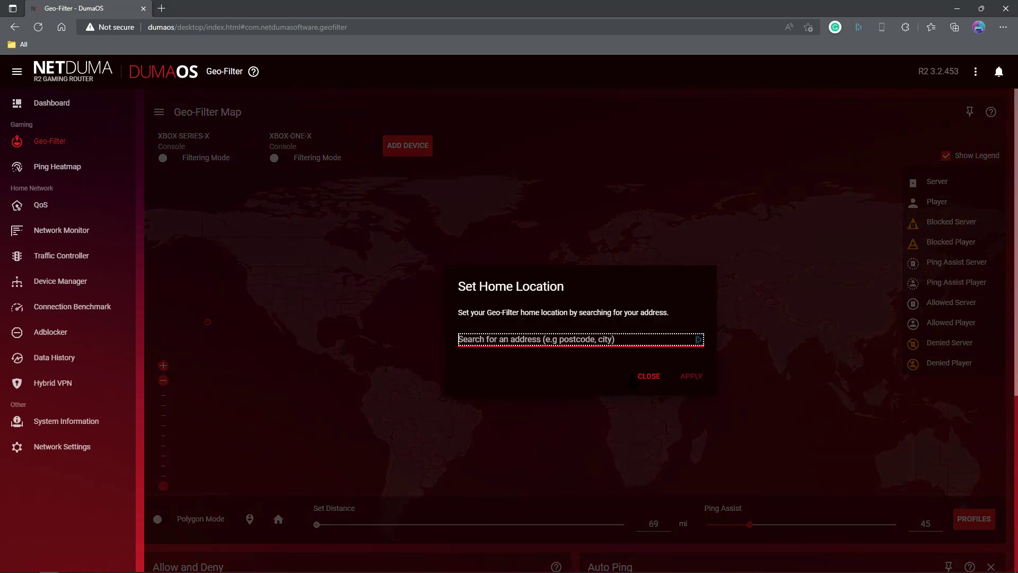
click(650, 377)
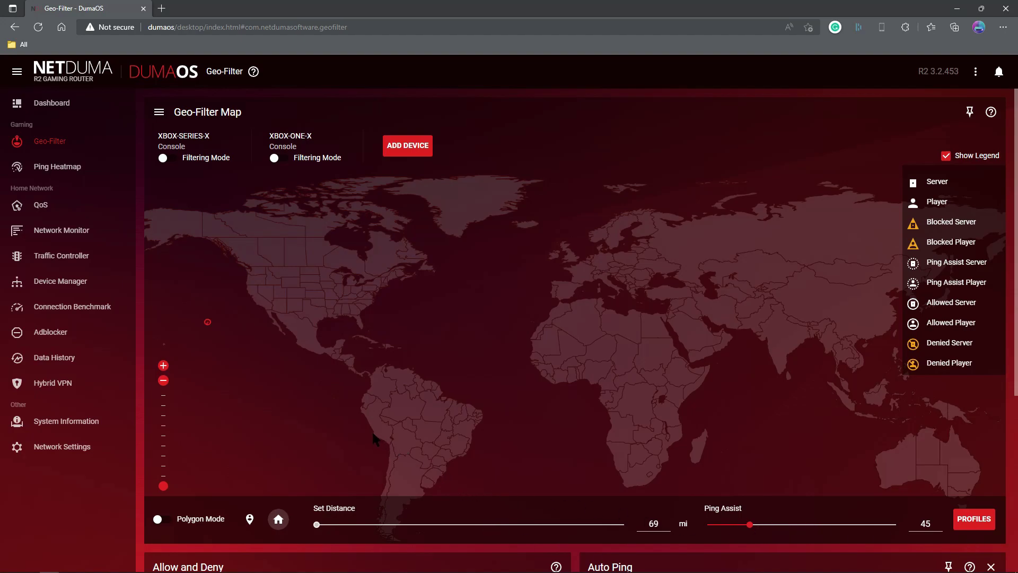
click(250, 520)
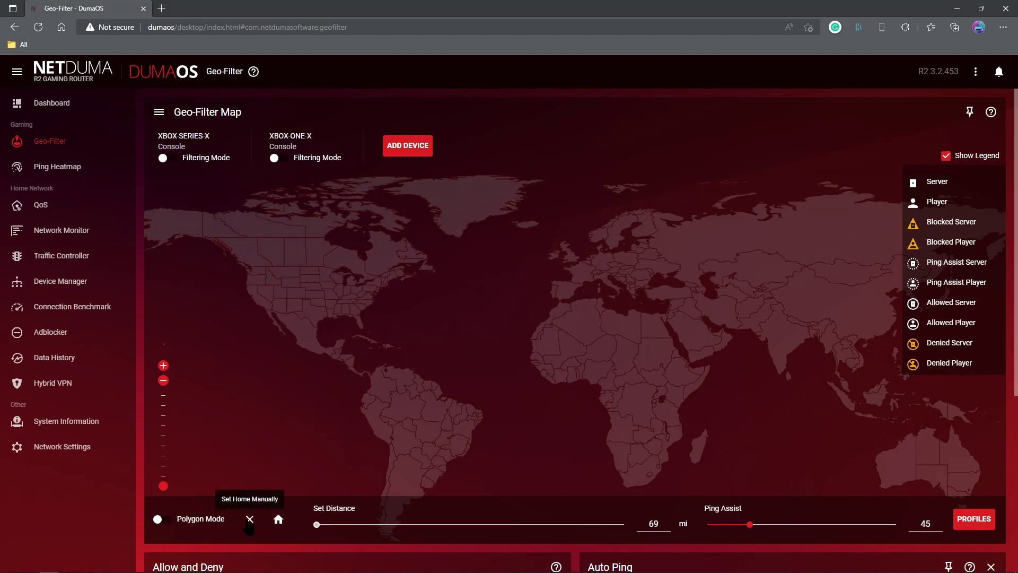
click(250, 520)
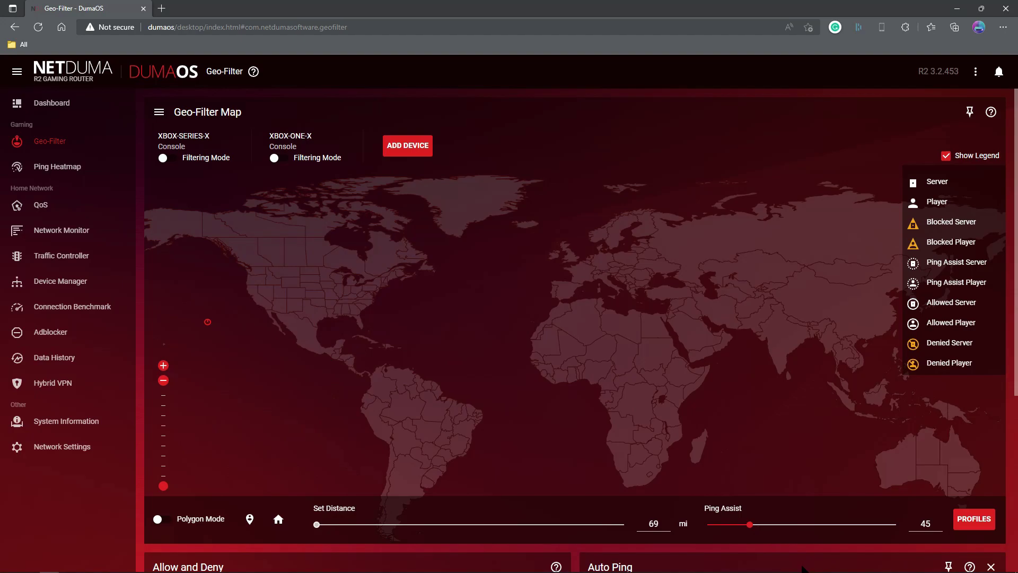
click(161, 520)
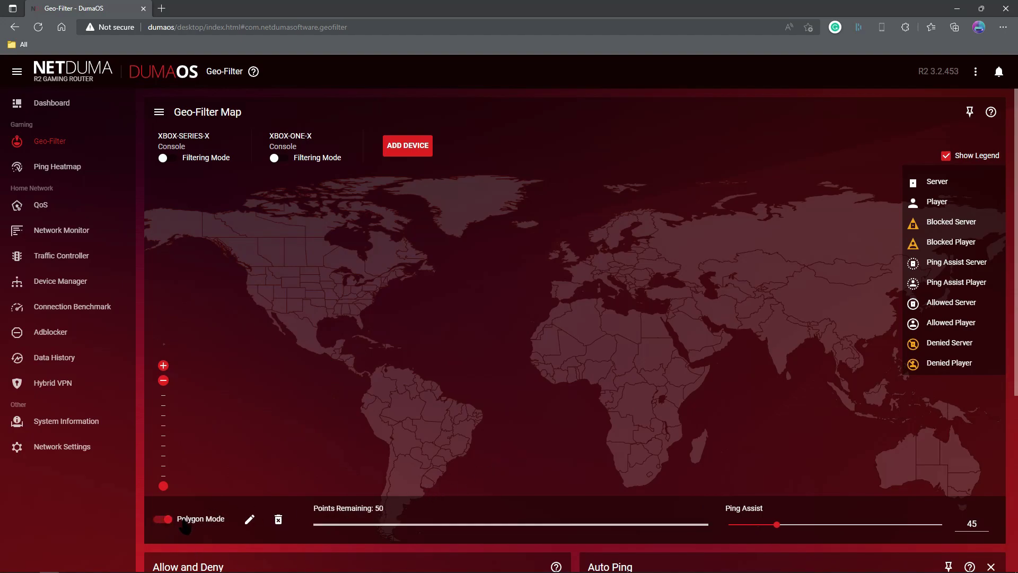
click(162, 520)
scroll(413, 424, down, 5)
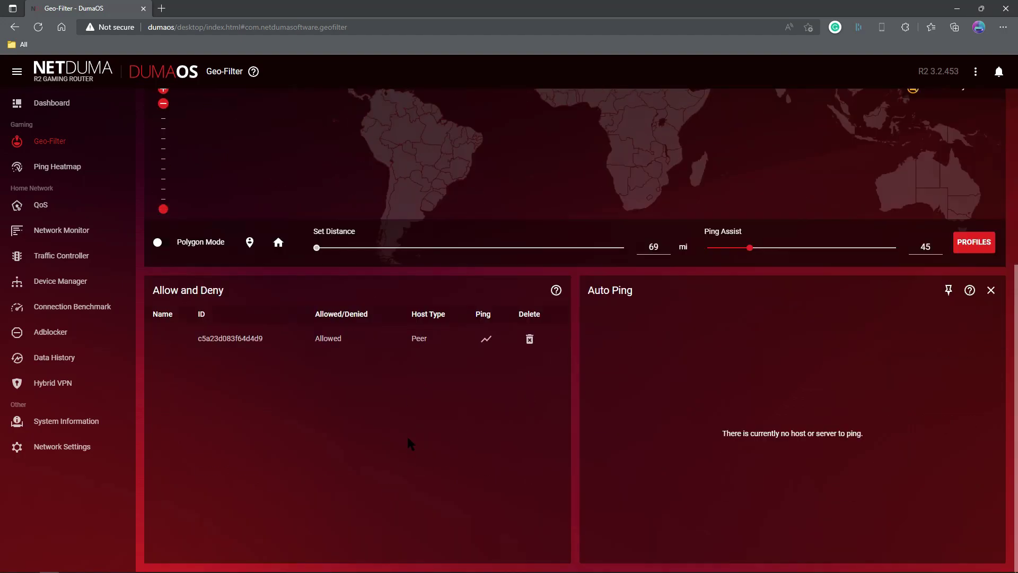
scroll(914, 354, up, 5)
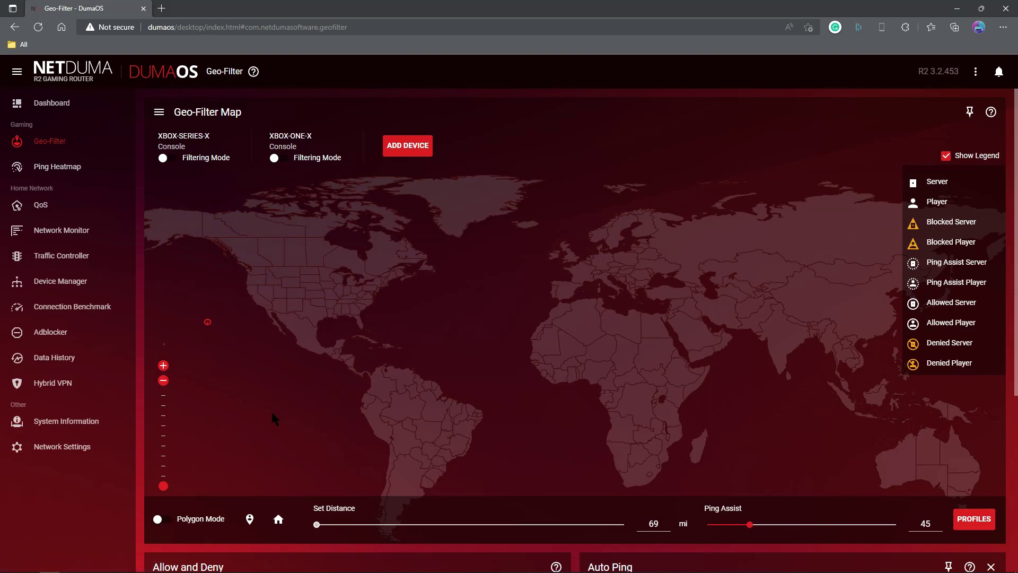
- Check the Ping Heatmap's ping target game list, then go to the QoS page
click(58, 167)
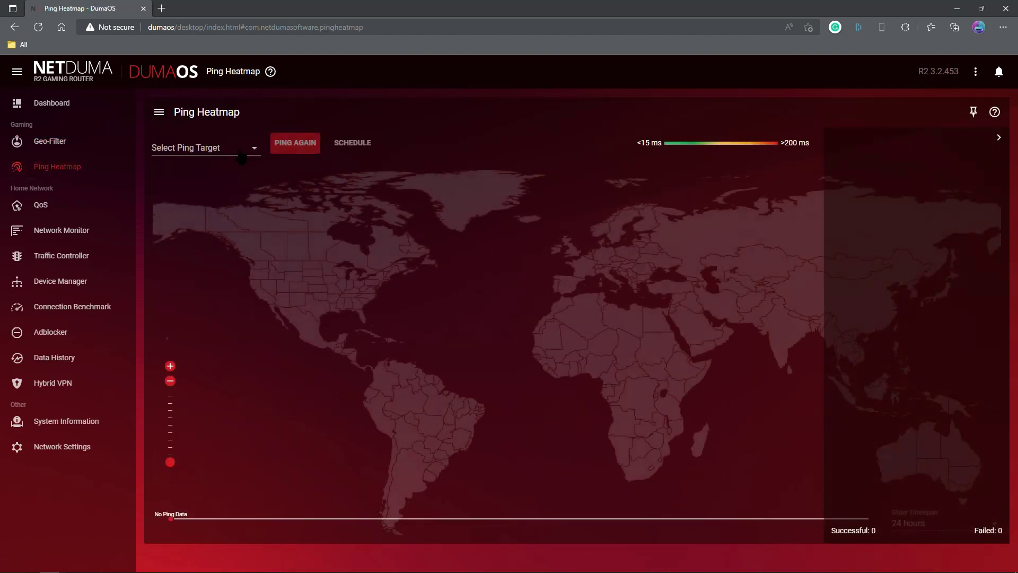
click(253, 151)
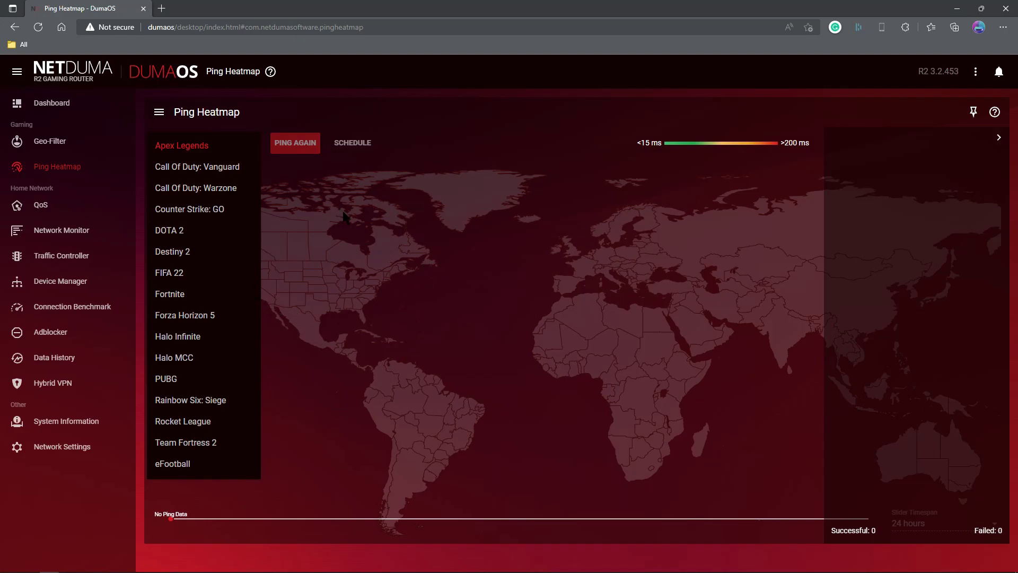
click(42, 205)
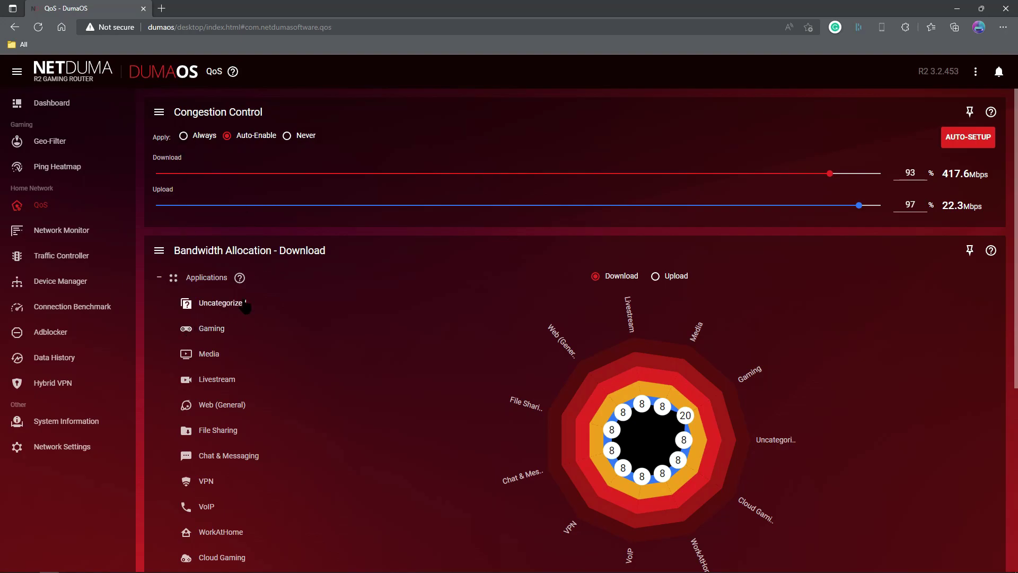
scroll(234, 308, down, 5)
scroll(624, 249, up, 5)
click(967, 137)
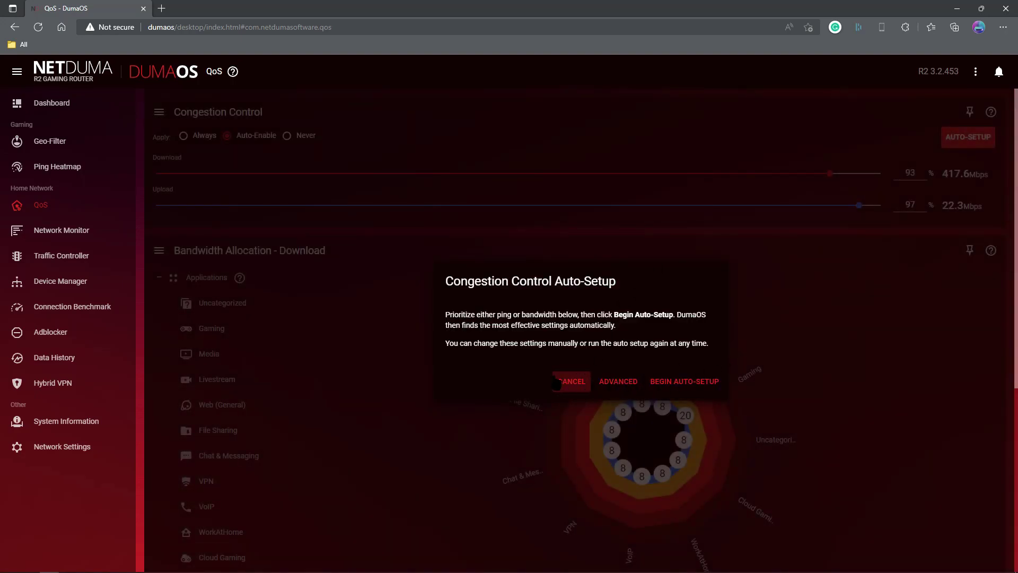
click(574, 384)
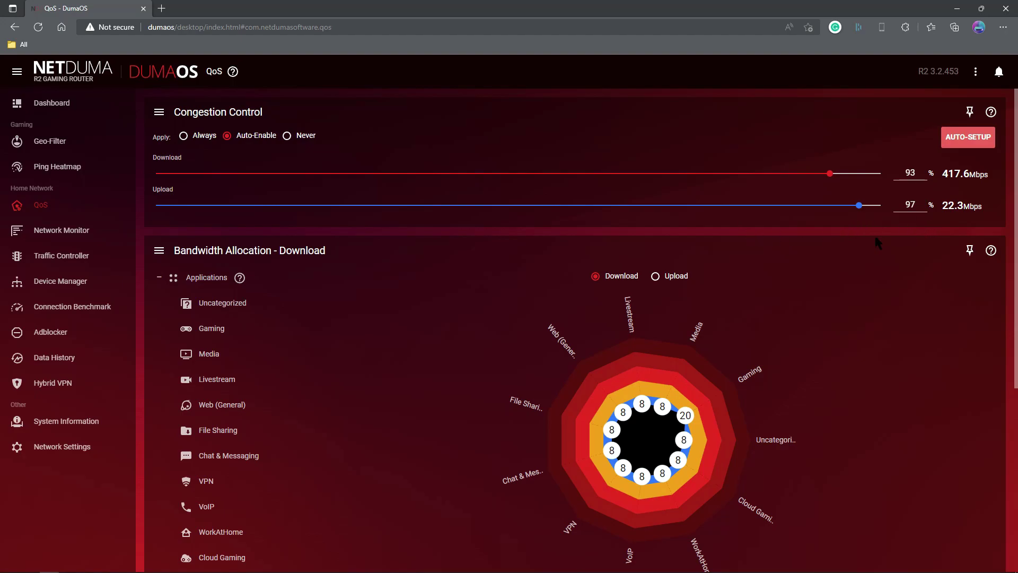
- Scroll down to the QoS Bandwidth Allocation panel
scroll(643, 303, down, 1)
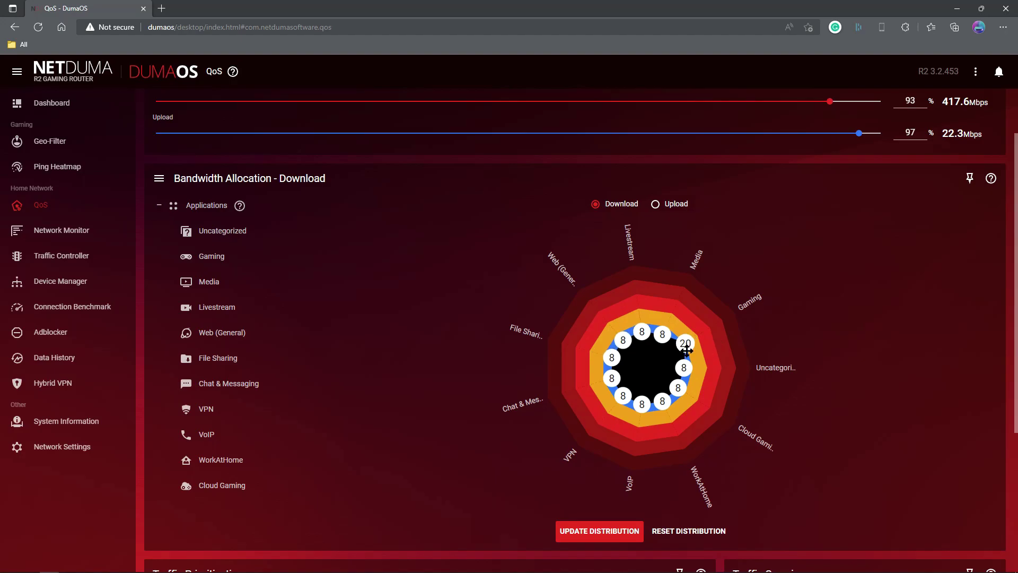
- Compare the Upload and Download allocations twice, ending on Download (one category 20, rest 8)
click(656, 205)
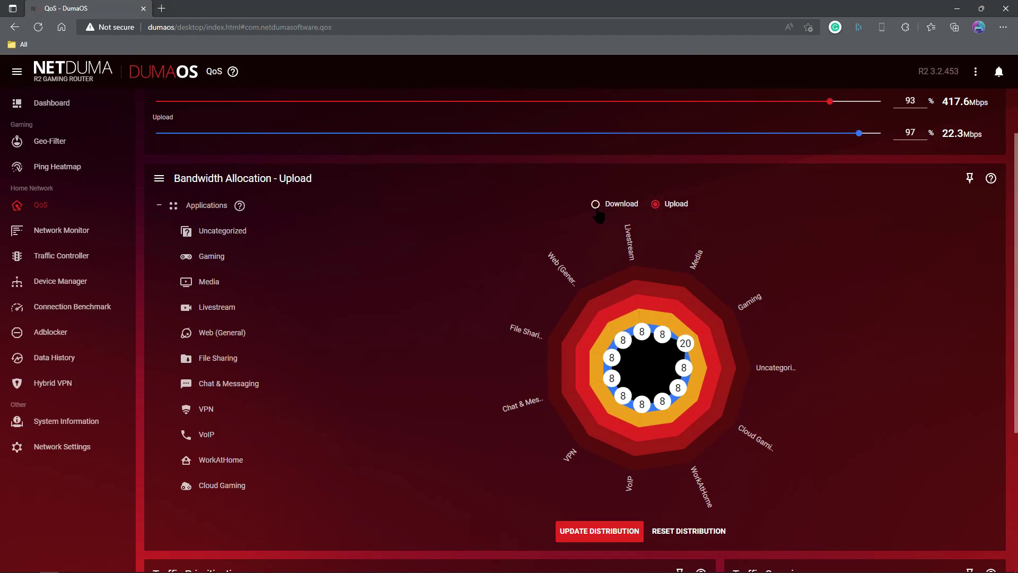
click(595, 205)
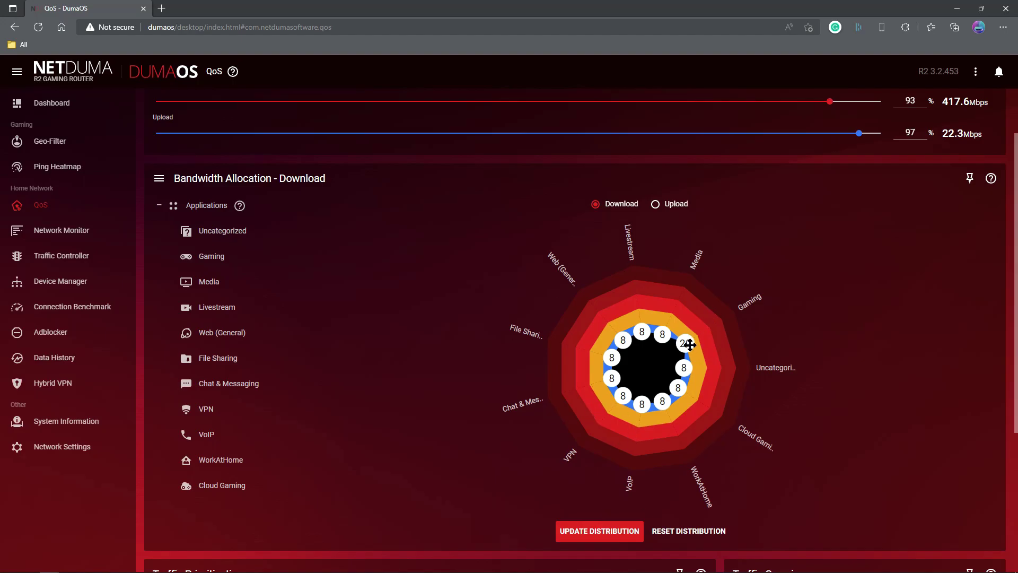
click(657, 204)
click(597, 208)
- Review the Traffic Prioritization toggles for Classified Games and Work At Home, then scroll back up
scroll(498, 290, down, 3)
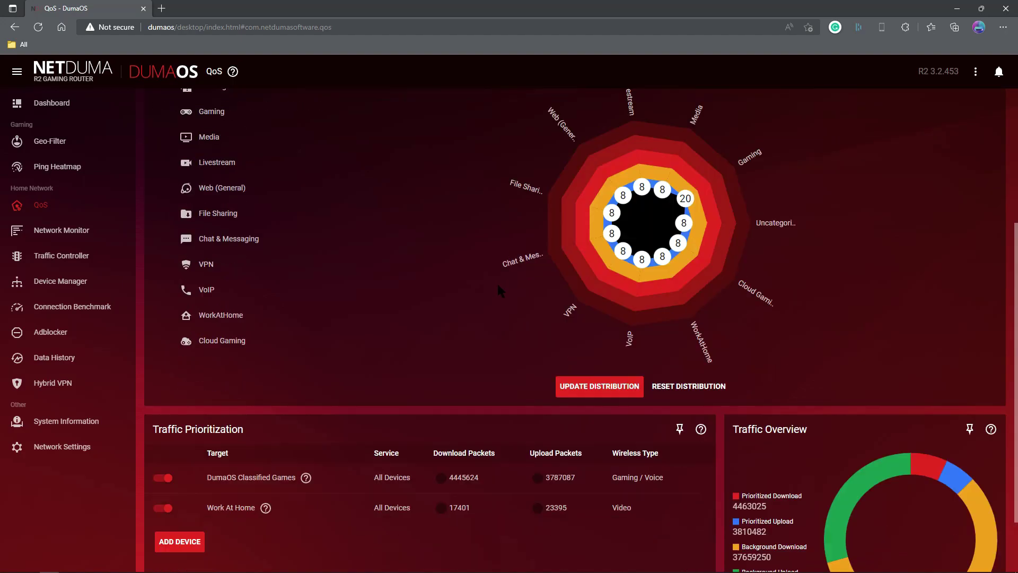
scroll(498, 291, down, 2)
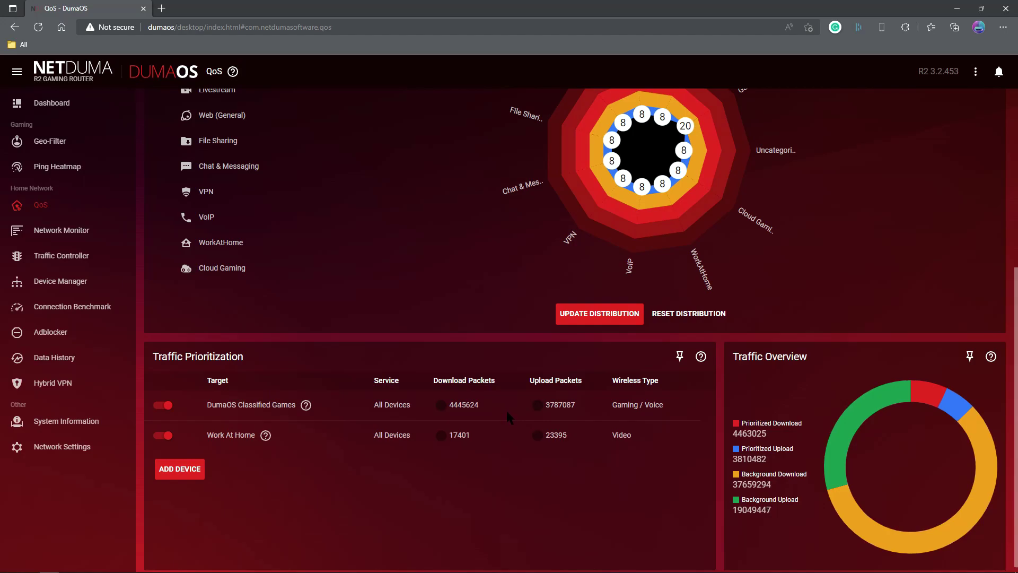
scroll(512, 413, up, 1)
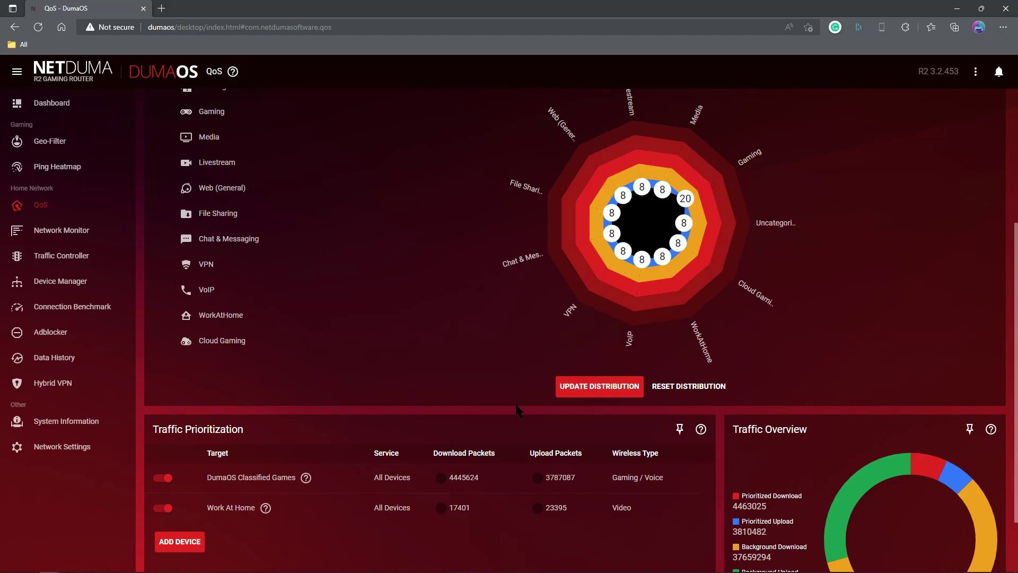
scroll(518, 410, up, 1)
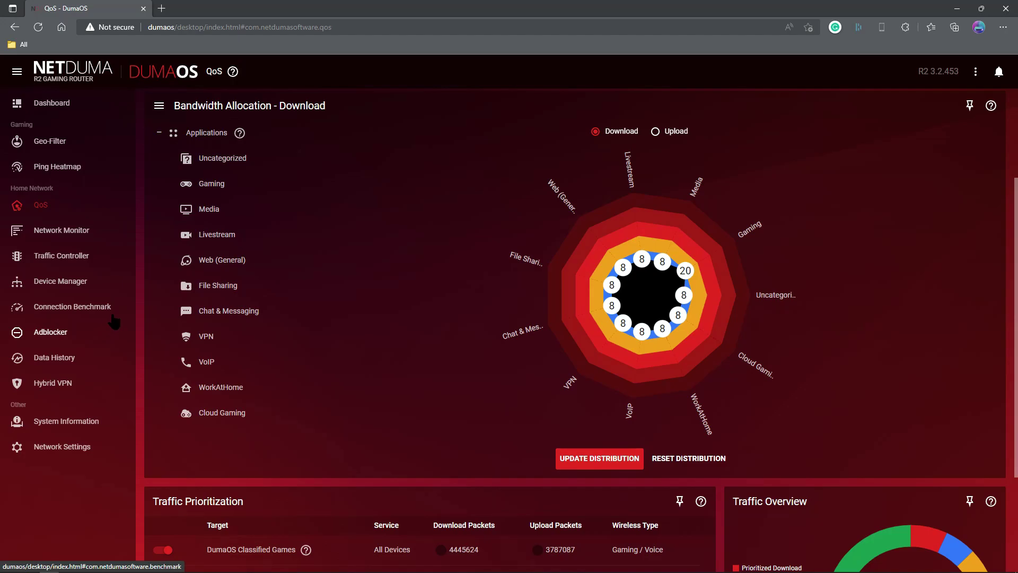
- Close the QoS - DumaOS tab and load DumaOS - Webview from the Network favorites
click(161, 9)
click(143, 8)
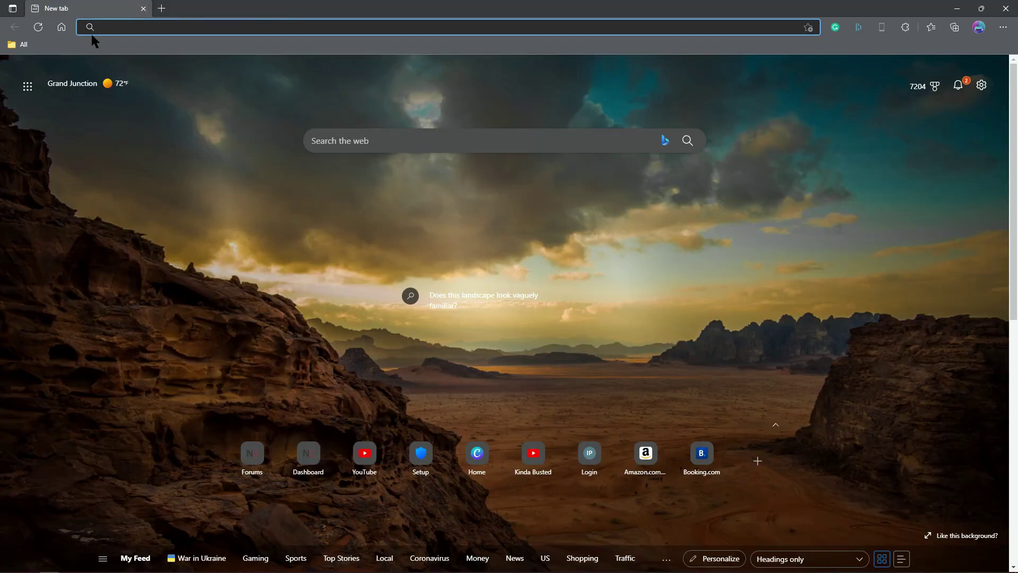
click(23, 44)
mouse_move(46, 79)
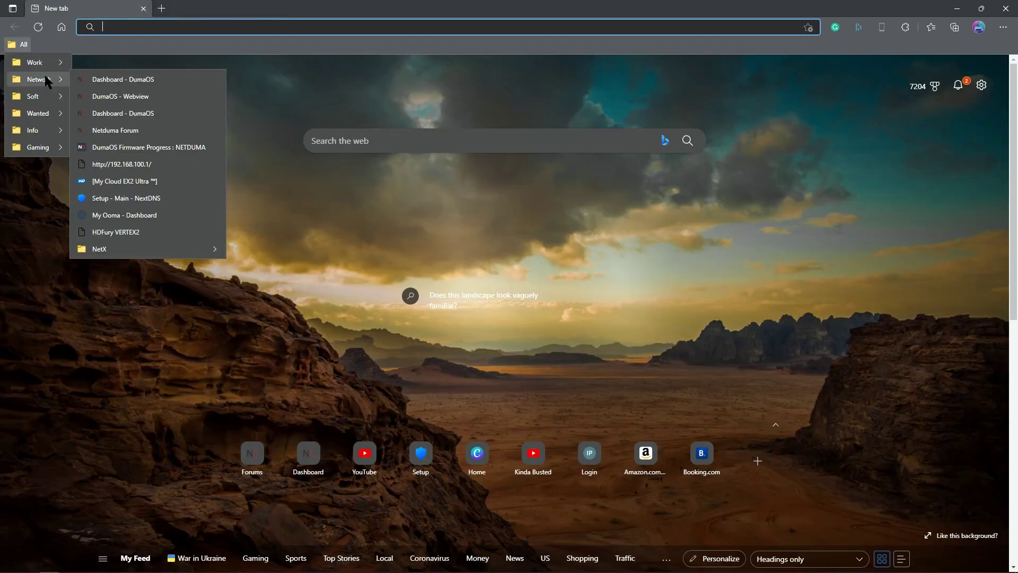
click(128, 96)
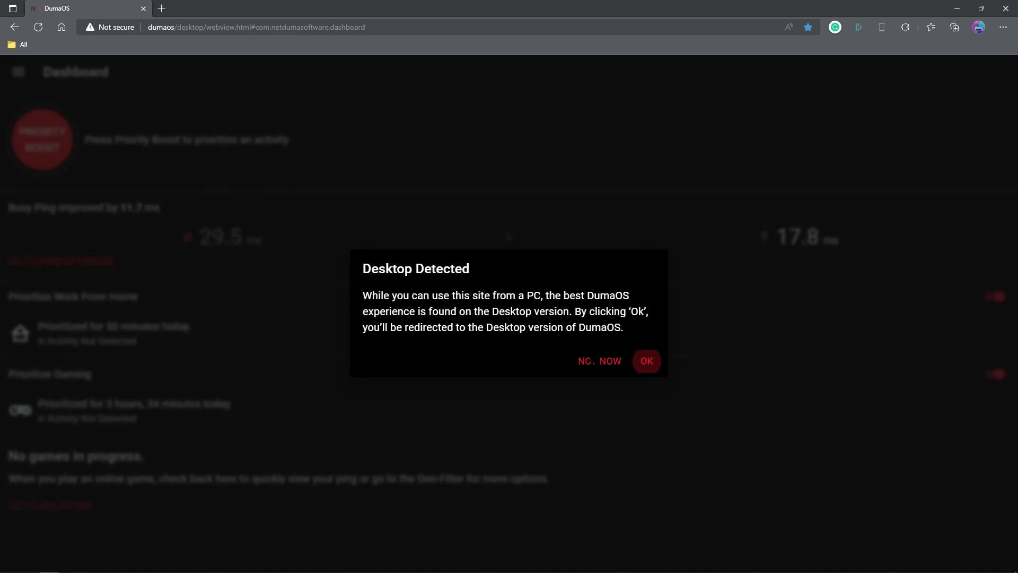
- Dismiss the Desktop Detected prompt with NOT NOW to keep the mobile Dashboard
click(593, 361)
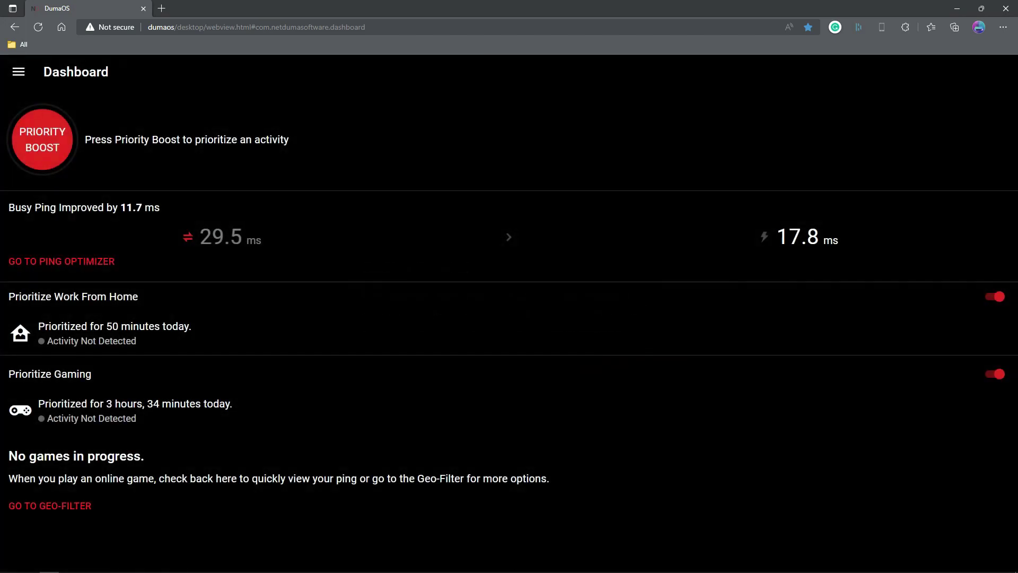